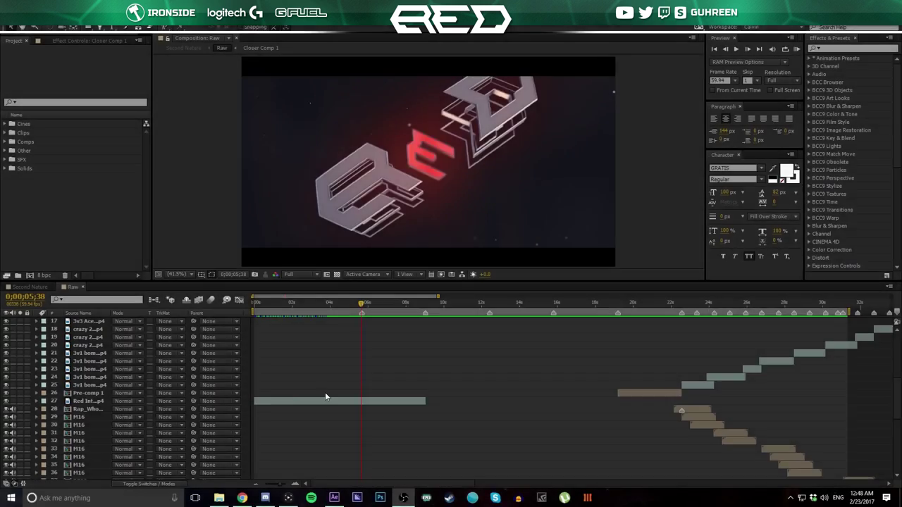
Review frames around the end of the intro, parking the playhead near 0;00;09;02
{"action": "left_click", "coordinate": [419, 304]}
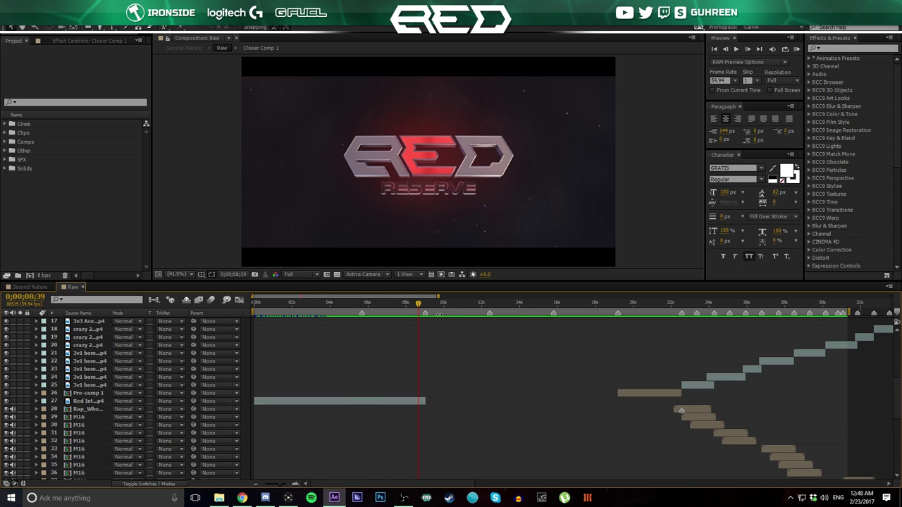
{"action": "left_click", "coordinate": [427, 303]}
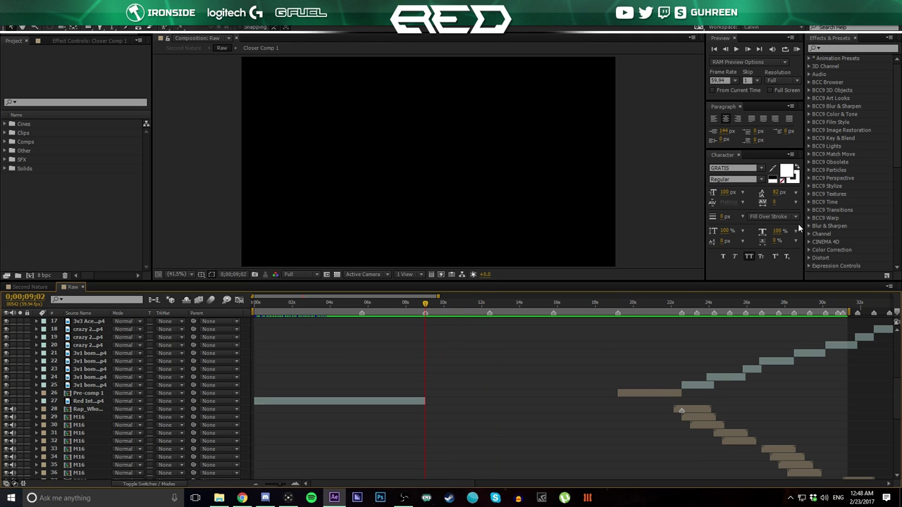
{"action": "mouse_move", "coordinate": [429, 305]}
{"action": "left_mouse_down"}
{"action": "mouse_move", "coordinate": [451, 304]}
{"action": "mouse_move", "coordinate": [430, 304]}
{"action": "mouse_move", "coordinate": [439, 314]}
{"action": "left_mouse_up"}
Move Cine (4).mp4 out of the Cines folder to the project root and collapse the folder
{"action": "left_click", "coordinate": [7, 126]}
{"action": "left_click", "coordinate": [40, 134]}
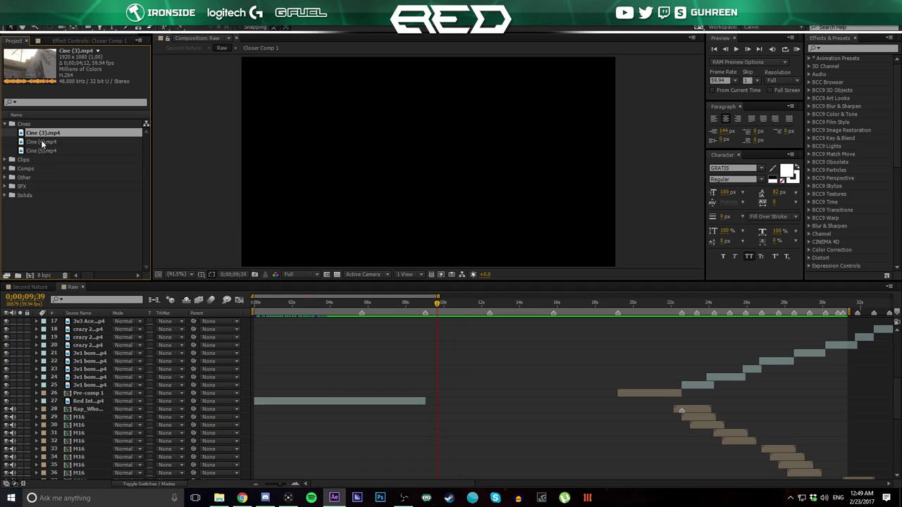
{"action": "left_click", "coordinate": [44, 143]}
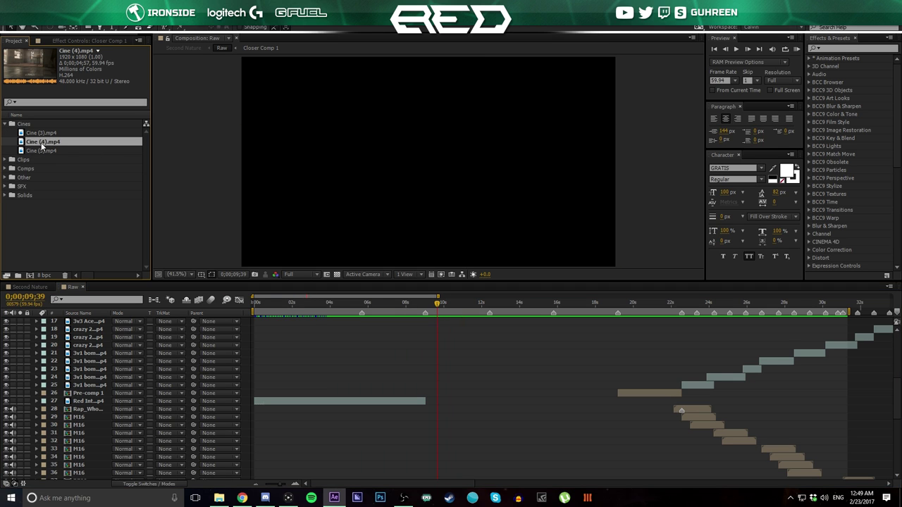
{"action": "left_click_drag", "start_coordinate": [42, 146], "coordinate": [15, 139]}
{"action": "left_click", "coordinate": [9, 132]}
Preview the RED intro animation, return to 0;00;09;02 and select the Cine (4).mp4 clip
{"action": "left_click_drag", "start_coordinate": [418, 304], "coordinate": [385, 292]}
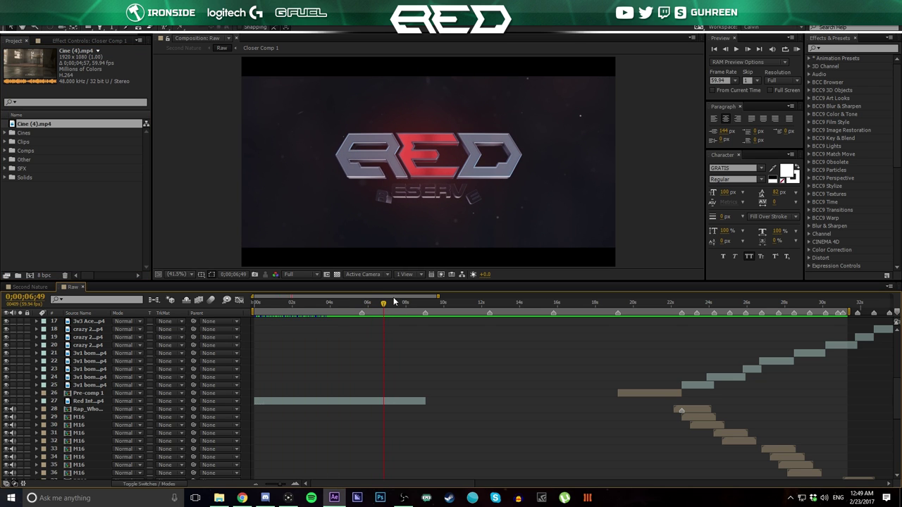
{"action": "left_click", "coordinate": [425, 308]}
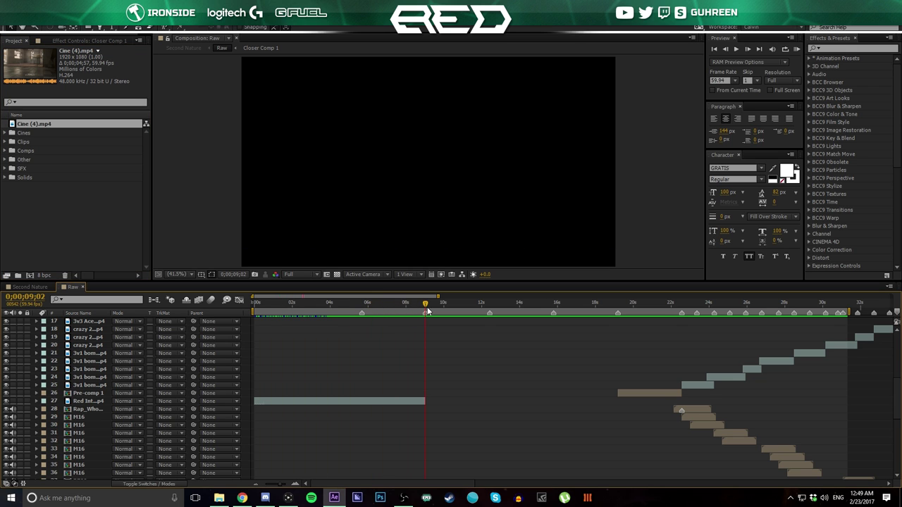
{"action": "left_click", "coordinate": [36, 125]}
Build a Cine (4) comp from Cine (4).mp4, preview its gameplay footage, then go back to Raw
{"action": "left_click_drag", "start_coordinate": [30, 124], "coordinate": [30, 275]}
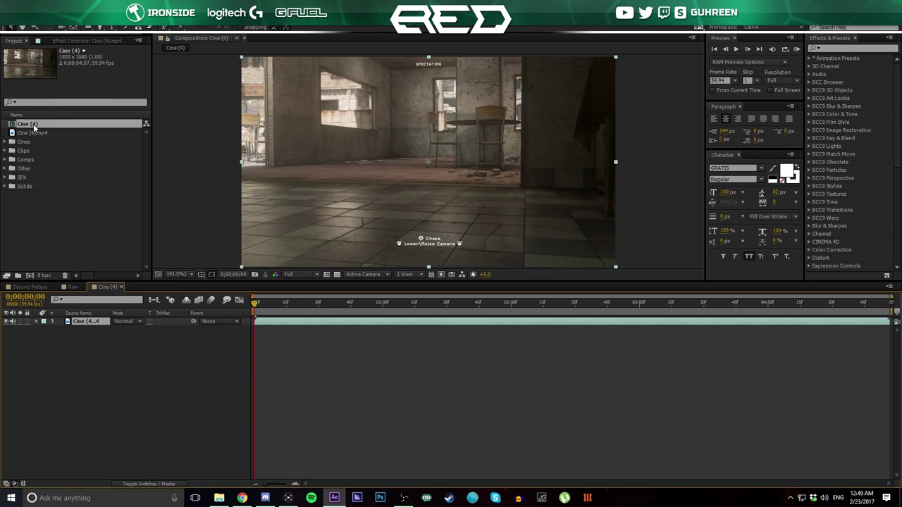
{"action": "left_click_drag", "start_coordinate": [434, 303], "coordinate": [547, 301]}
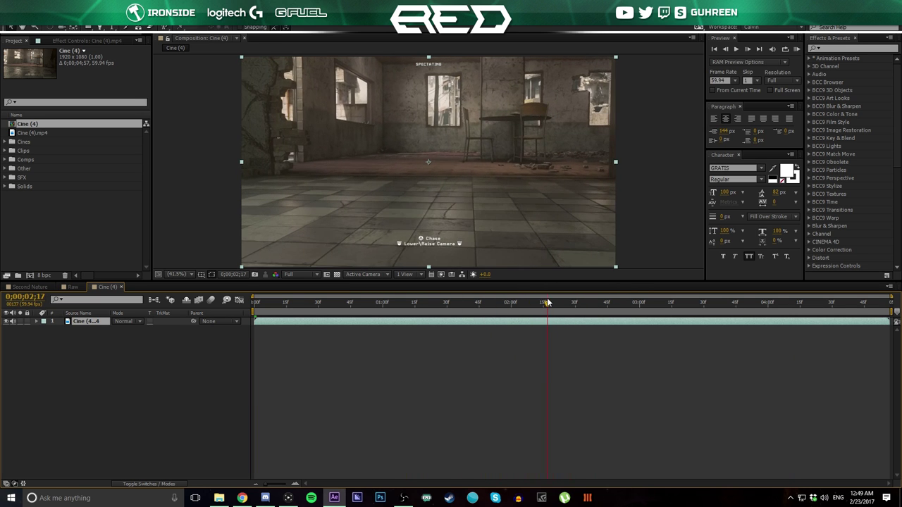
{"action": "left_click", "coordinate": [164, 385]}
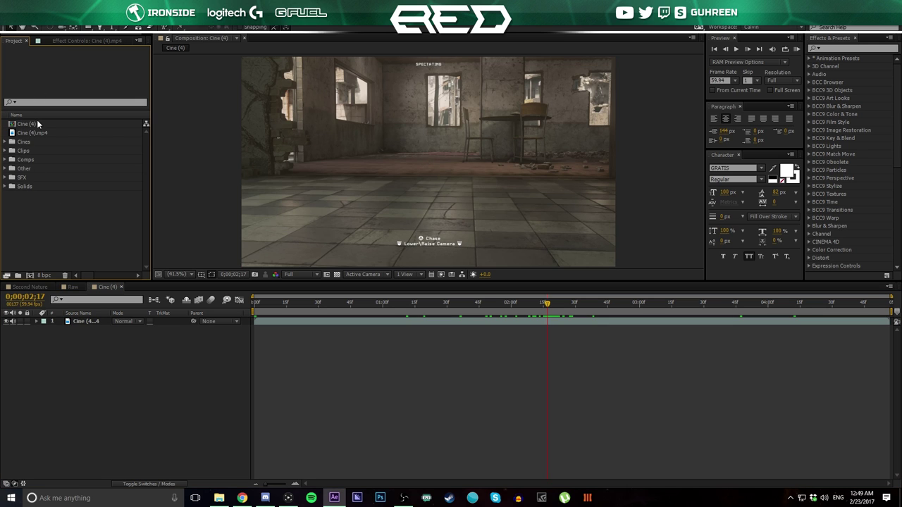
{"action": "left_click", "coordinate": [69, 288]}
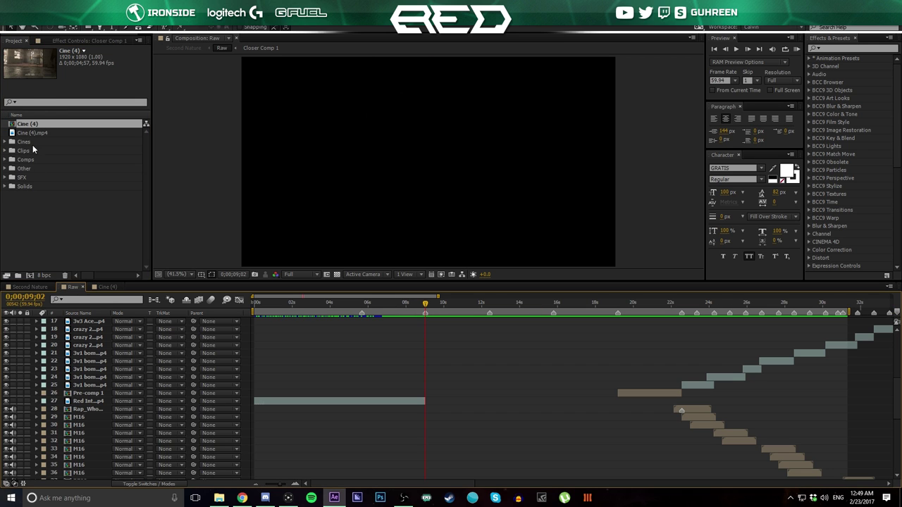
Add Cine (4) to Raw starting at 0;00;15;48, enable Time Remap, and end it at 0;00;19;11
{"action": "left_click_drag", "start_coordinate": [33, 127], "coordinate": [675, 403]}
{"action": "left_click", "coordinate": [555, 304]}
{"action": "key", "text": "bracketleft"}
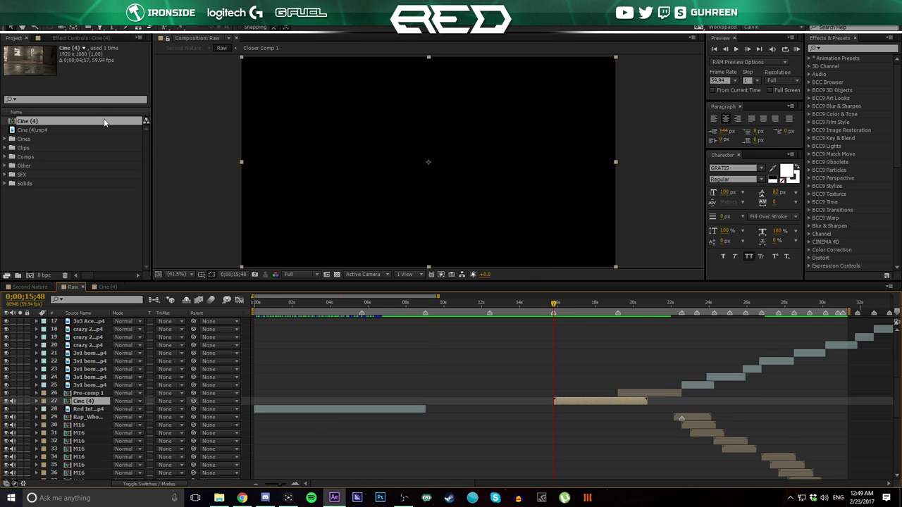
{"action": "left_click", "coordinate": [32, 131]}
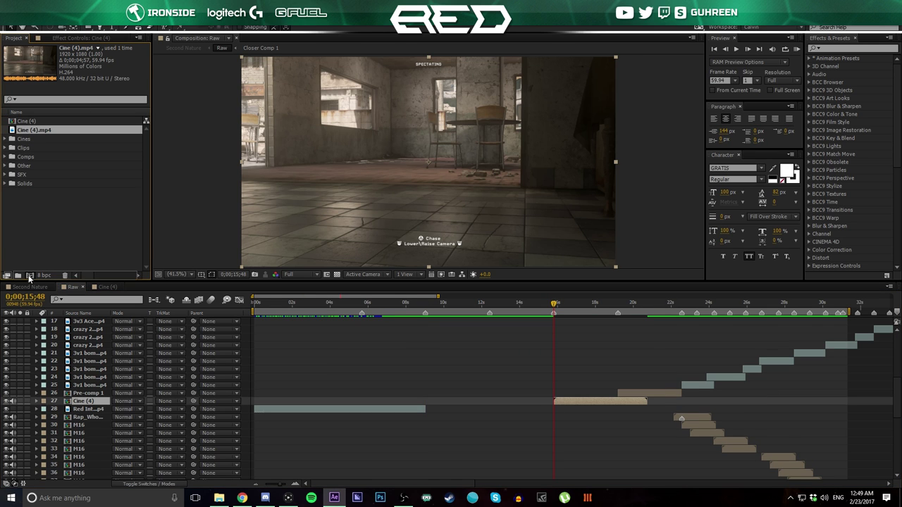
{"action": "left_click", "coordinate": [33, 122]}
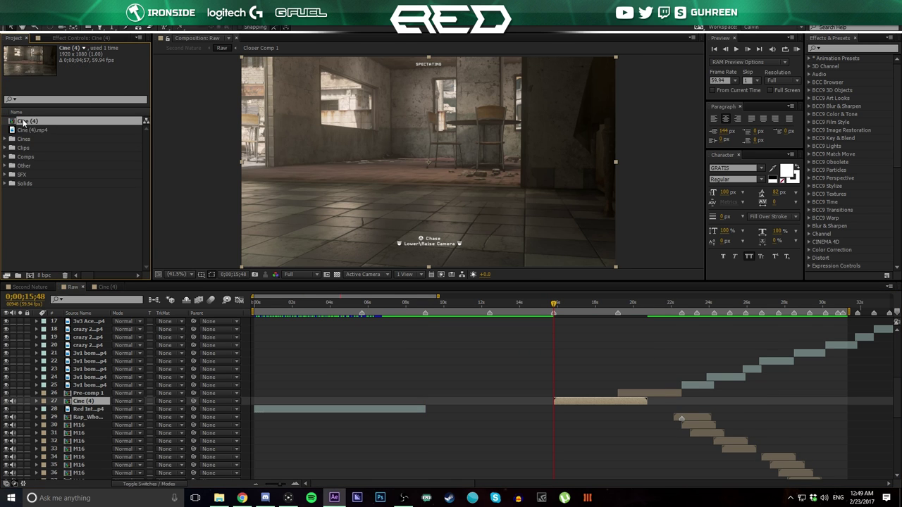
{"action": "left_click", "coordinate": [617, 304]}
{"action": "key", "text": "ctrl+alt+t"}
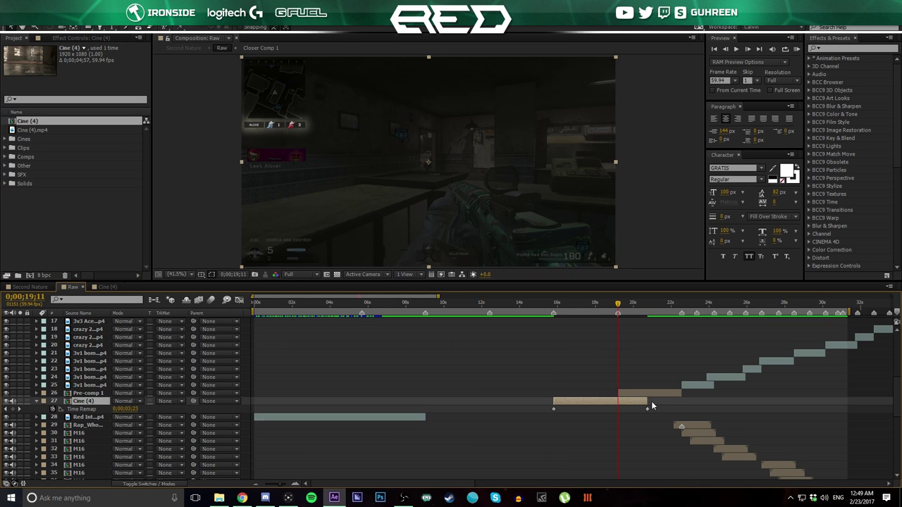
{"action": "key", "text": "alt+bracketright"}
Pull the last Time Remap keyframe earlier to speed up the clip, parking at 0;00;17;18
{"action": "left_click_drag", "start_coordinate": [646, 408], "coordinate": [626, 415]}
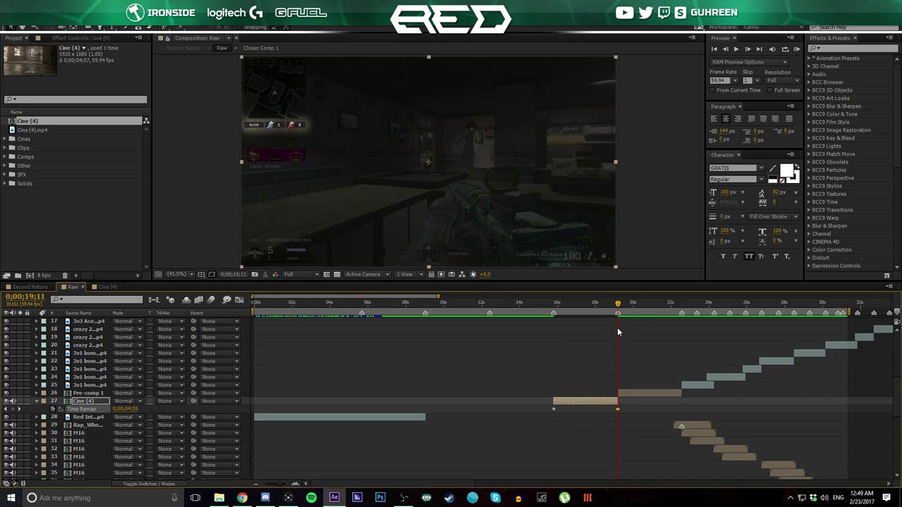
{"action": "left_click", "coordinate": [584, 305]}
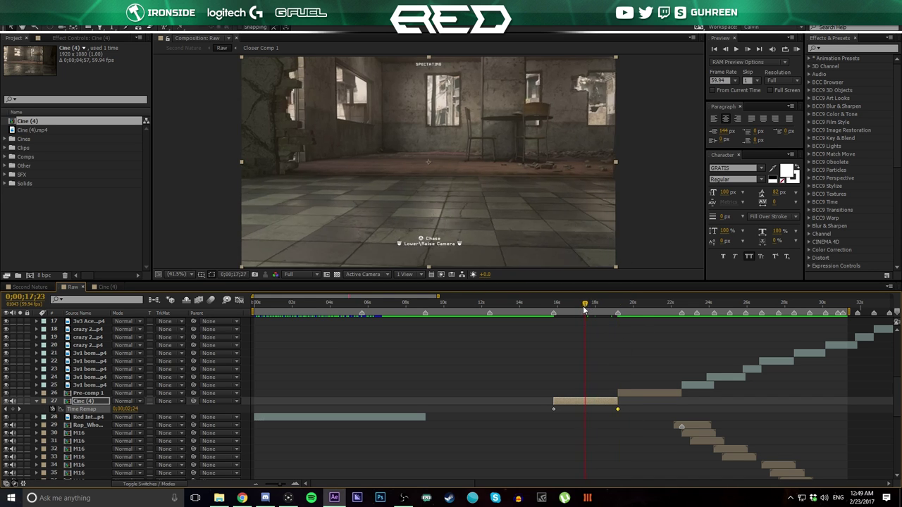
{"action": "left_click_drag", "start_coordinate": [583, 315], "coordinate": [582, 314]}
Scale the Cine (4) layer to 125% and lower its Position to 960, 613
{"action": "key", "text": "s"}
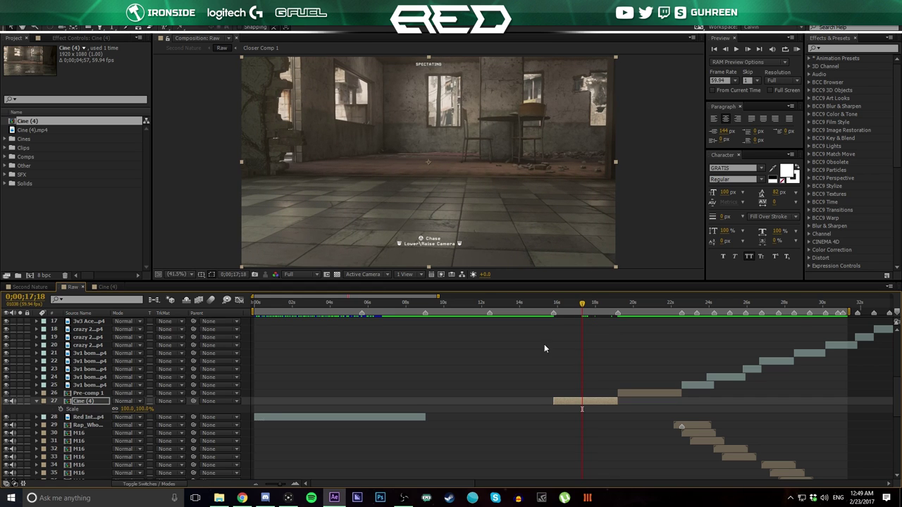
{"action": "left_click", "coordinate": [127, 409]}
{"action": "type", "text": "125"}
{"action": "key", "text": "Return"}
{"action": "key", "text": "p"}
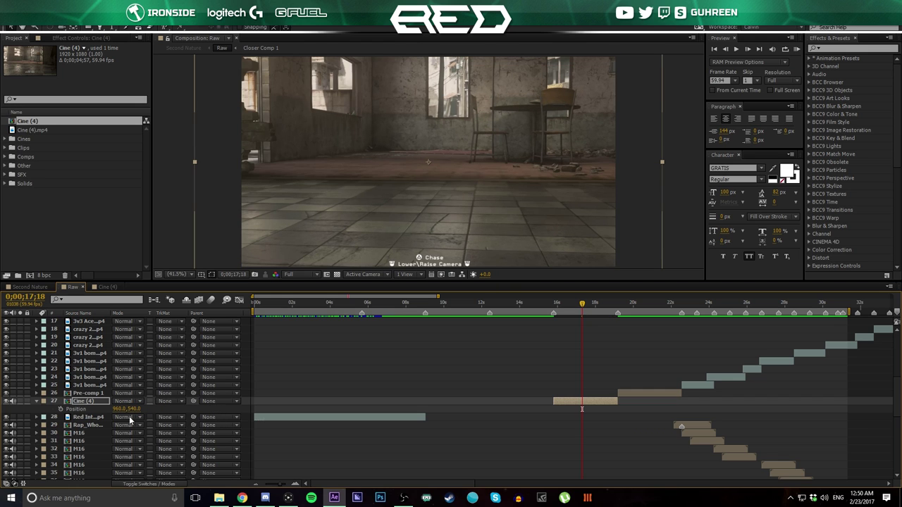
{"action": "left_click_drag", "start_coordinate": [133, 408], "coordinate": [171, 421]}
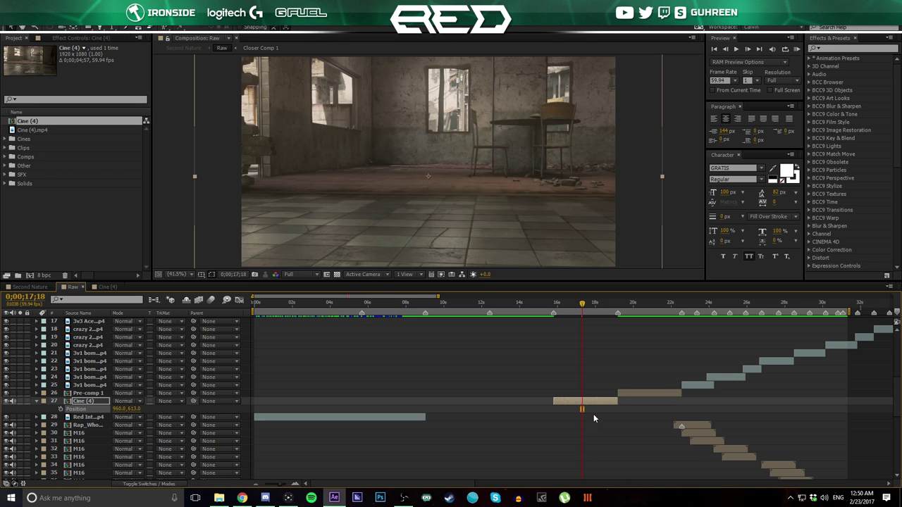
{"action": "key", "text": "ctrl+alt+t"}
Ease both Time Remap keyframes into a slow-fast-slow S-curve in the Graph Editor and preview the ramp
{"action": "left_click", "coordinate": [83, 409]}
{"action": "left_click", "coordinate": [240, 300]}
{"action": "key", "text": "ctrl+a"}
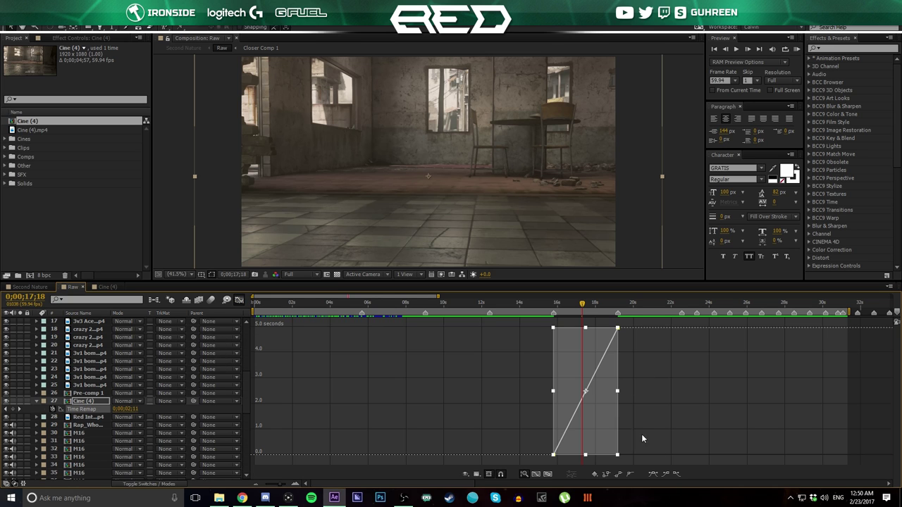
{"action": "left_click", "coordinate": [653, 473]}
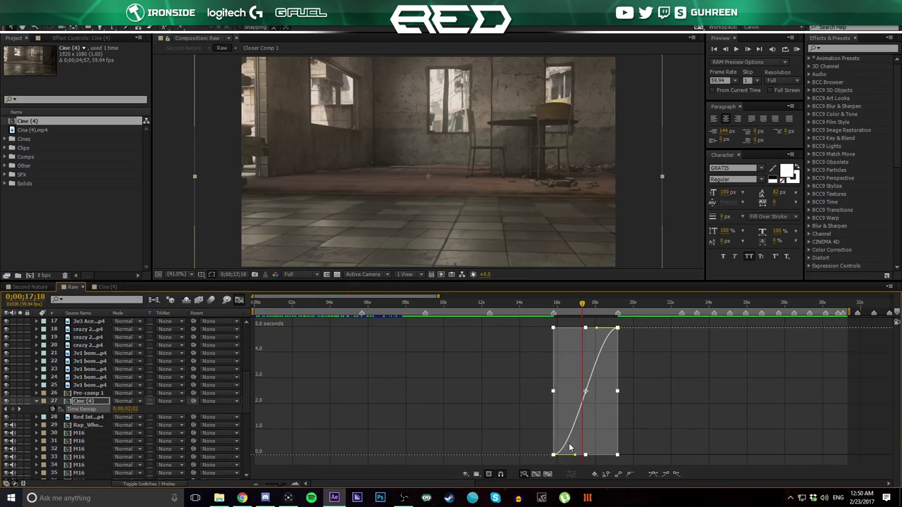
{"action": "left_click_drag", "start_coordinate": [574, 456], "coordinate": [536, 389]}
{"action": "left_click_drag", "start_coordinate": [596, 329], "coordinate": [639, 386]}
{"action": "mouse_move", "coordinate": [572, 307]}
{"action": "left_mouse_down"}
{"action": "mouse_move", "coordinate": [541, 307]}
{"action": "mouse_move", "coordinate": [575, 312]}
{"action": "left_mouse_up"}
{"action": "key", "text": "space"}
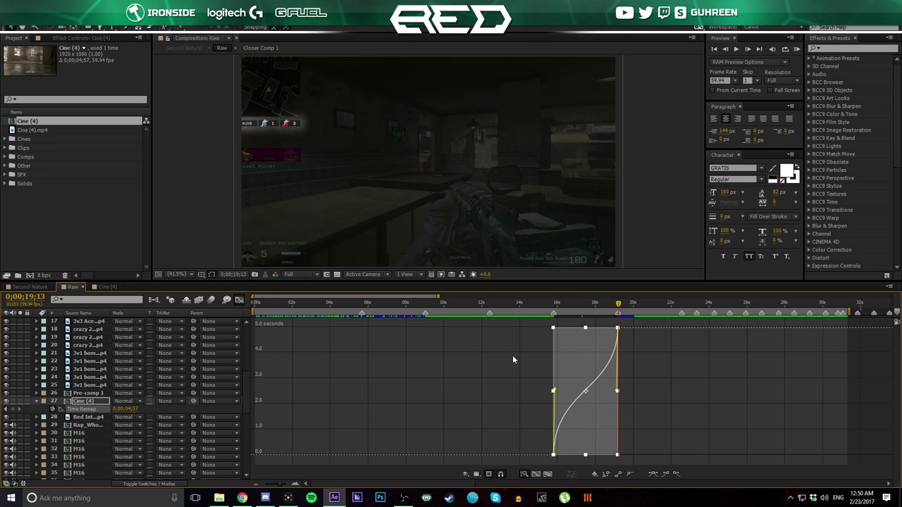
{"action": "key", "text": "shift+F3"}
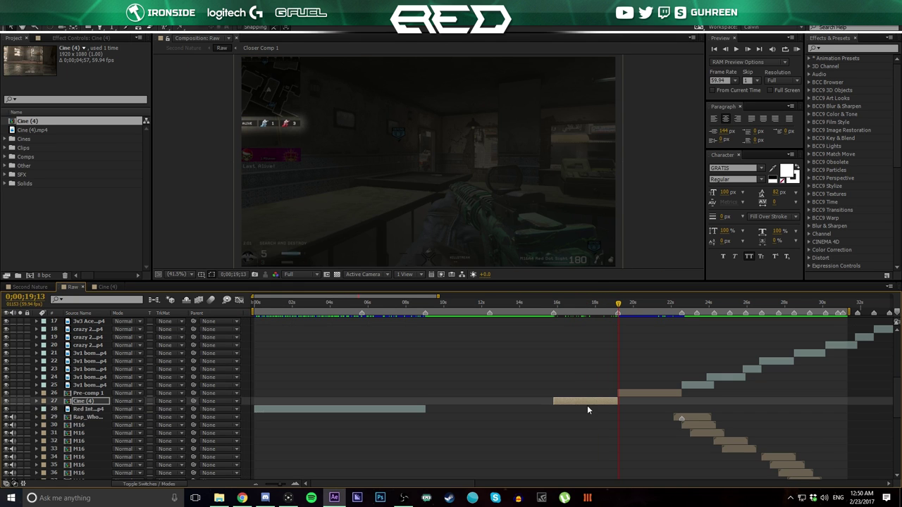
Inside the Cine (4) precomp, run Track Camera on the gameplay footage layer at 2;23
{"action": "double_click", "coordinate": [582, 401]}
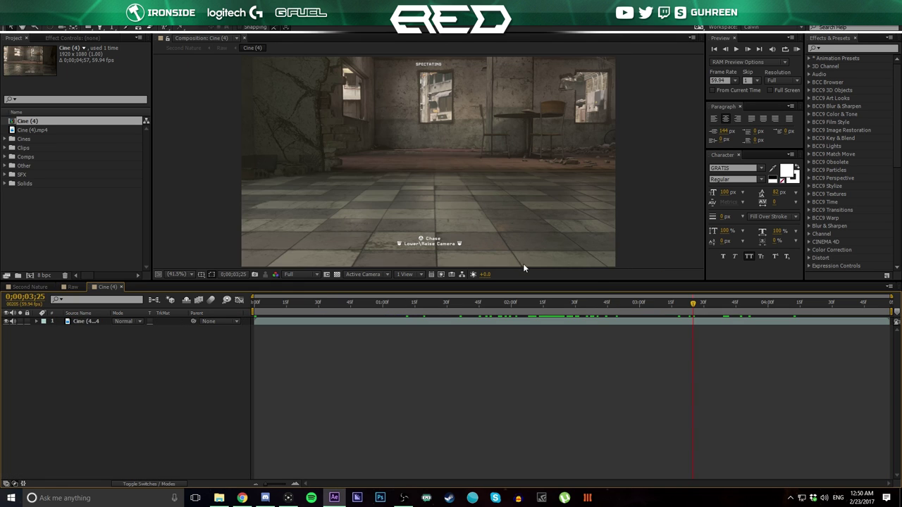
{"action": "left_click", "coordinate": [505, 321]}
{"action": "left_click_drag", "start_coordinate": [573, 302], "coordinate": [562, 315]}
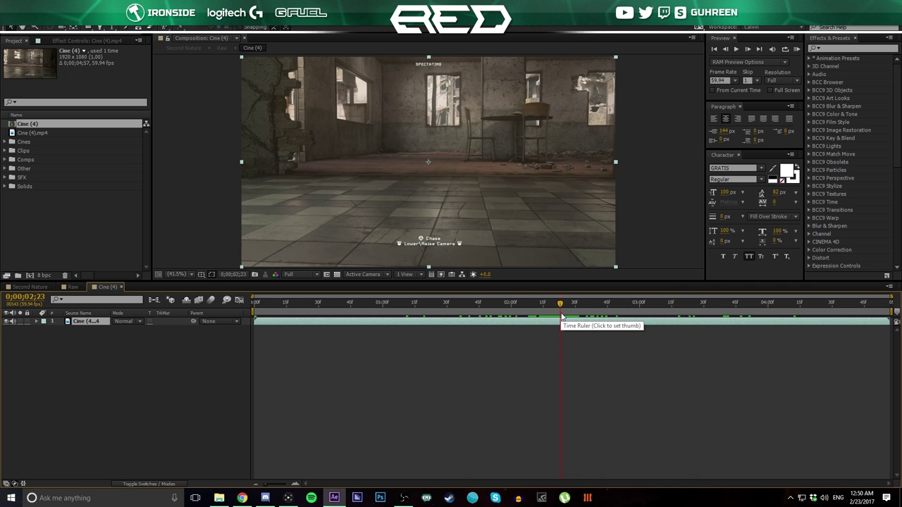
{"action": "right_click", "coordinate": [550, 325]}
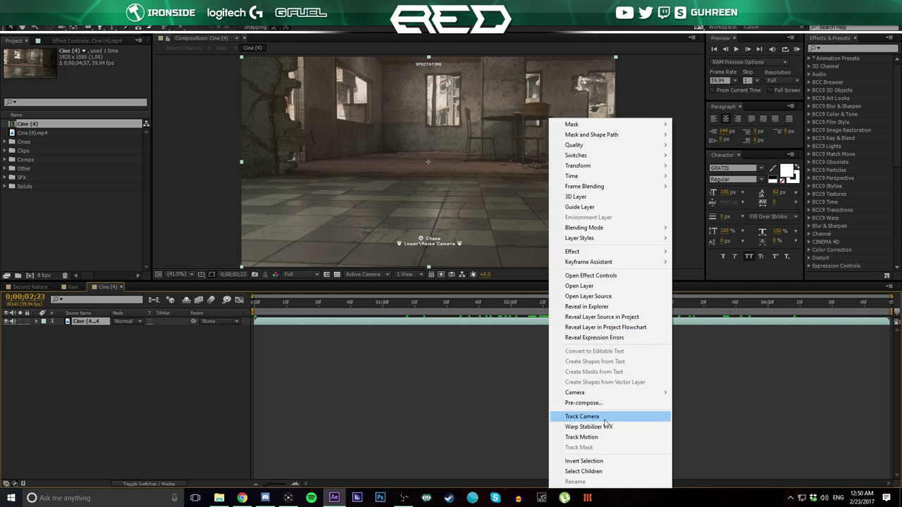
{"action": "left_click", "coordinate": [582, 416]}
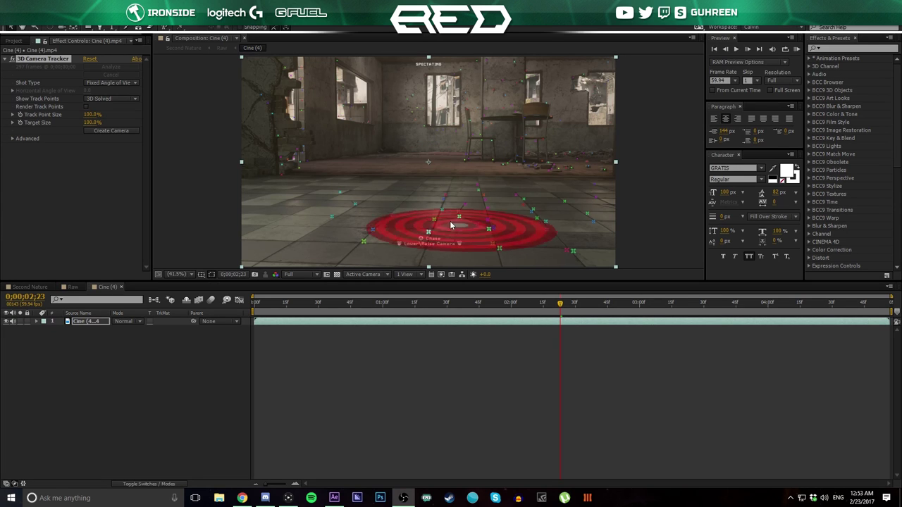
At 1;56, select the Cine (4) layer and display the camera tracker's track points
{"action": "left_click", "coordinate": [39, 61]}
{"action": "left_click", "coordinate": [176, 391]}
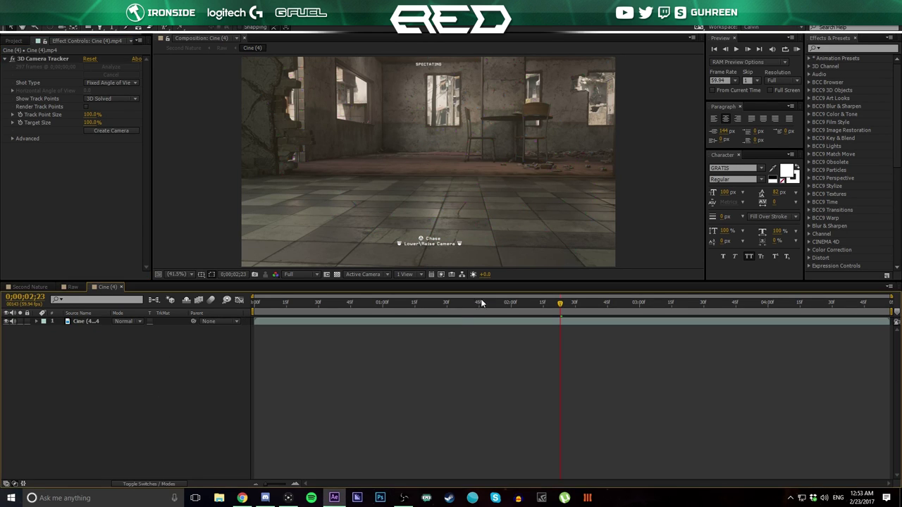
{"action": "left_click", "coordinate": [502, 305]}
{"action": "left_click", "coordinate": [528, 321]}
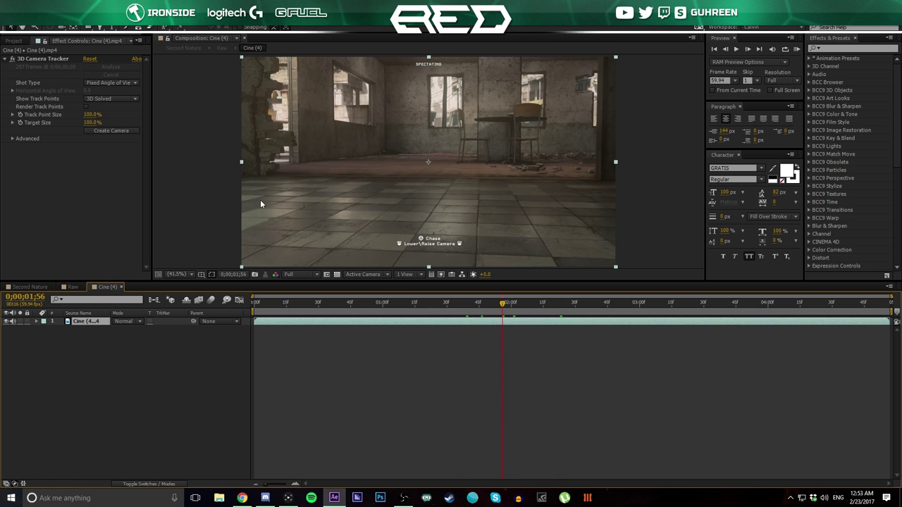
{"action": "left_click", "coordinate": [49, 62]}
{"action": "left_click_drag", "start_coordinate": [468, 303], "coordinate": [527, 319]}
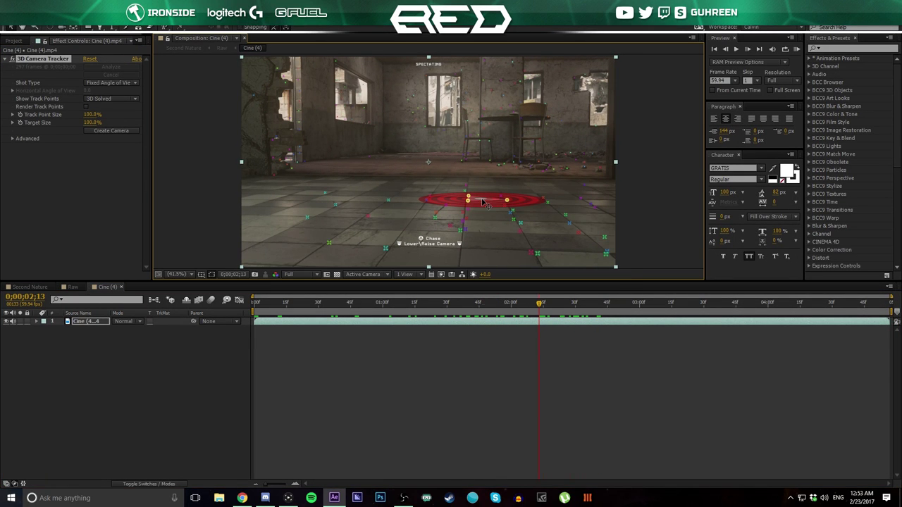
Create a text layer and camera from the chosen floor points and play back to check tracking
{"action": "right_click", "coordinate": [483, 201]}
{"action": "left_click", "coordinate": [529, 206]}
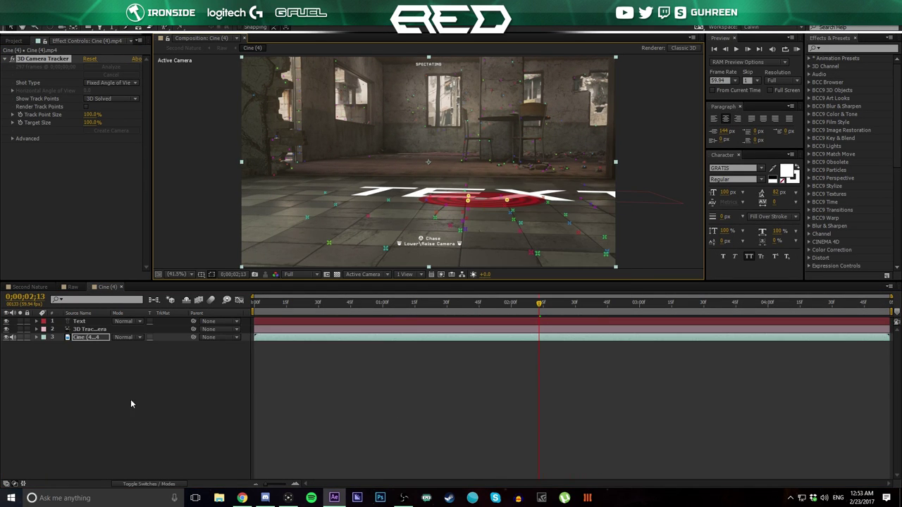
{"action": "left_click", "coordinate": [367, 306]}
{"action": "key", "text": "space"}
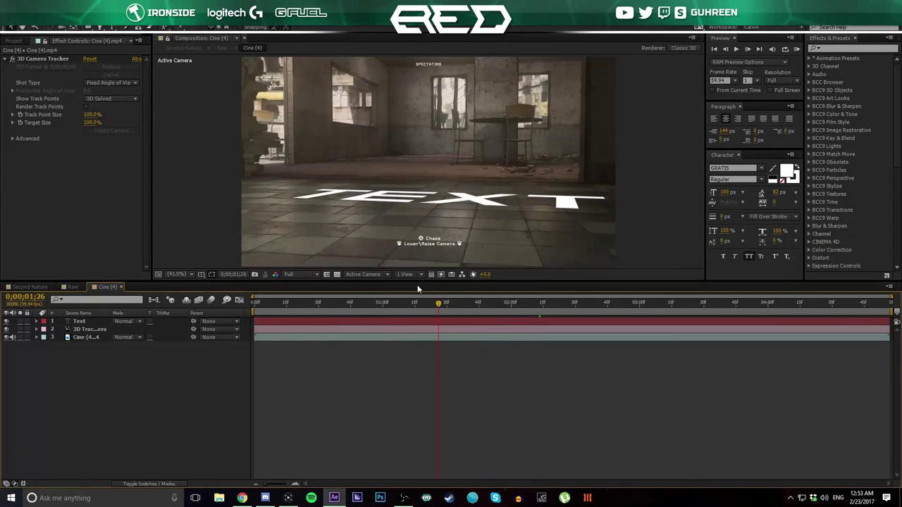
{"action": "left_click_drag", "start_coordinate": [438, 303], "coordinate": [576, 319]}
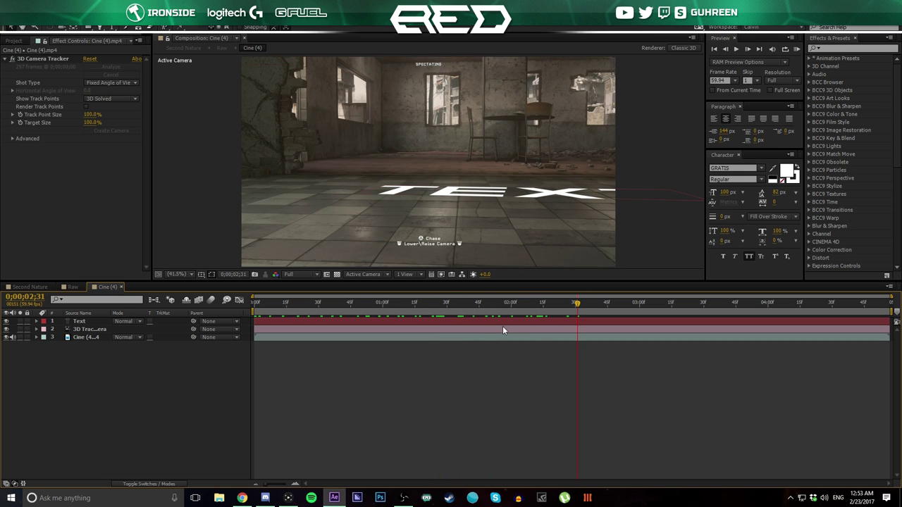
Undo the test text, then at 2;09 create a solid and camera from three floor track points
{"action": "key", "text": "ctrl+z"}
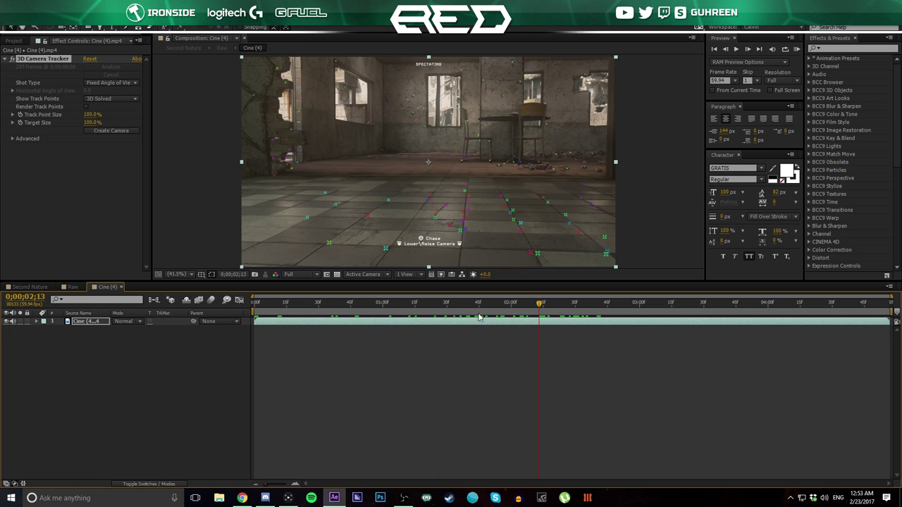
{"action": "mouse_move", "coordinate": [530, 308]}
{"action": "left_mouse_down"}
{"action": "mouse_move", "coordinate": [568, 308]}
{"action": "mouse_move", "coordinate": [458, 308]}
{"action": "mouse_move", "coordinate": [530, 307]}
{"action": "left_mouse_up"}
{"action": "left_click", "coordinate": [460, 188]}
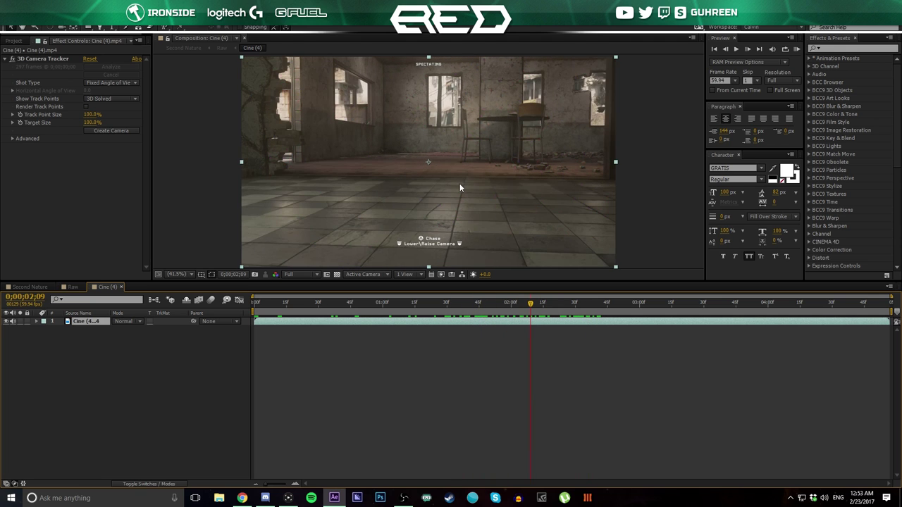
{"action": "left_click", "coordinate": [53, 60]}
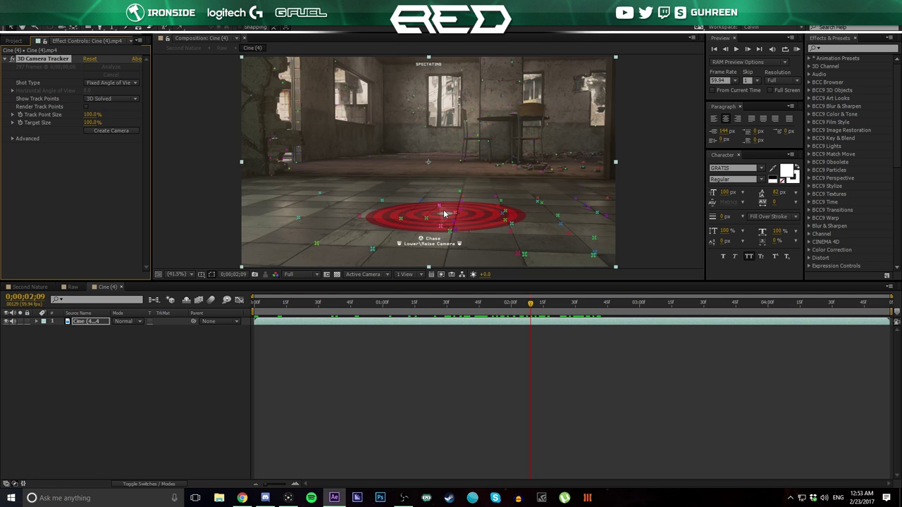
{"action": "left_click", "coordinate": [450, 204]}
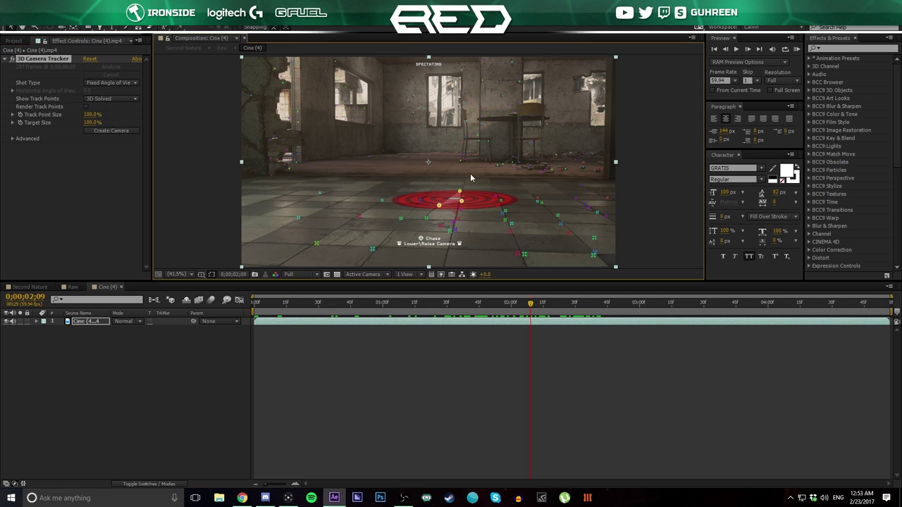
{"action": "right_click", "coordinate": [451, 203]}
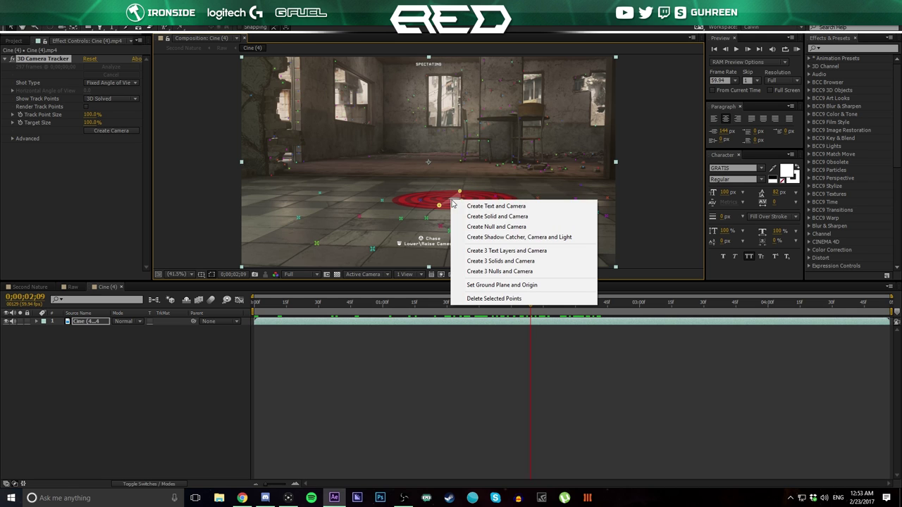
{"action": "left_click", "coordinate": [488, 217]}
Scrub the clip to confirm the magenta solid sticks to the floor, stopping at 2;14
{"action": "left_click", "coordinate": [246, 416]}
{"action": "left_click_drag", "start_coordinate": [473, 305], "coordinate": [576, 306]}
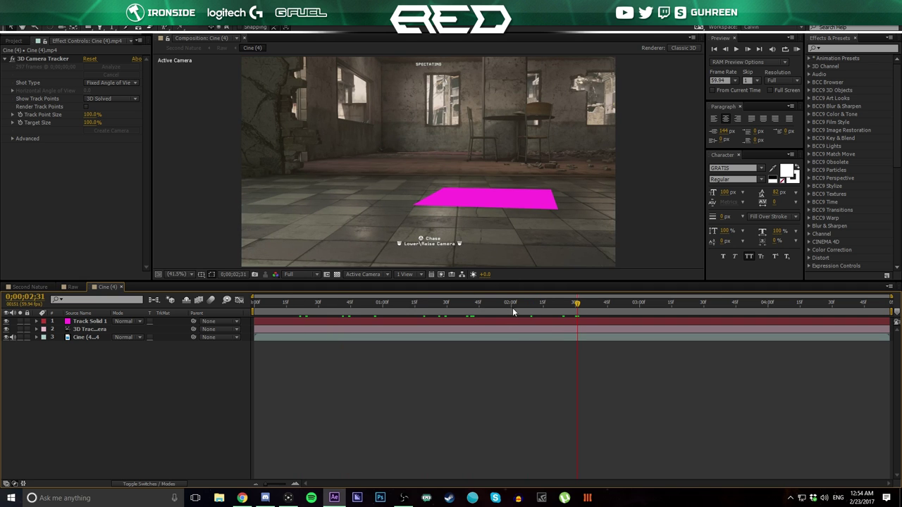
{"action": "left_click_drag", "start_coordinate": [515, 314], "coordinate": [403, 310]}
{"action": "left_click_drag", "start_coordinate": [486, 312], "coordinate": [540, 310]}
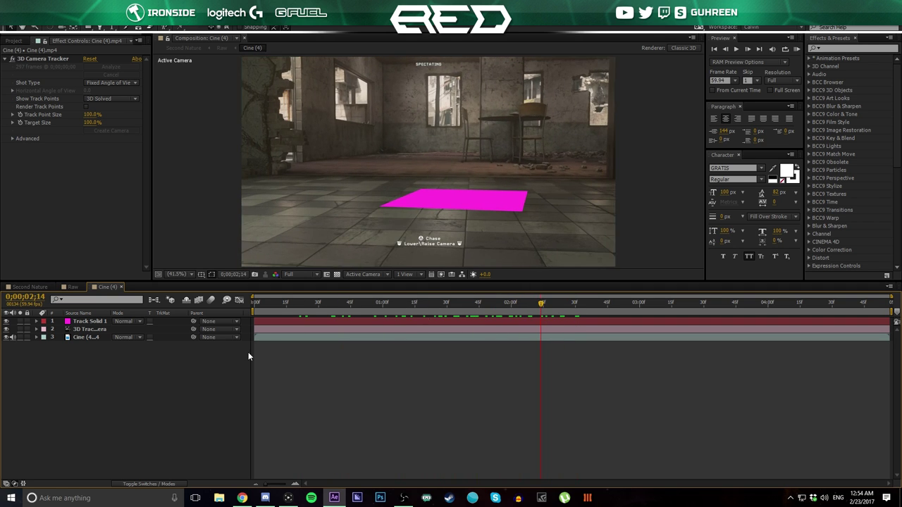
Rotate Track Solid 1 to Y −1° and Z −9° so it squares with the floor tiles
{"action": "left_click", "coordinate": [89, 322]}
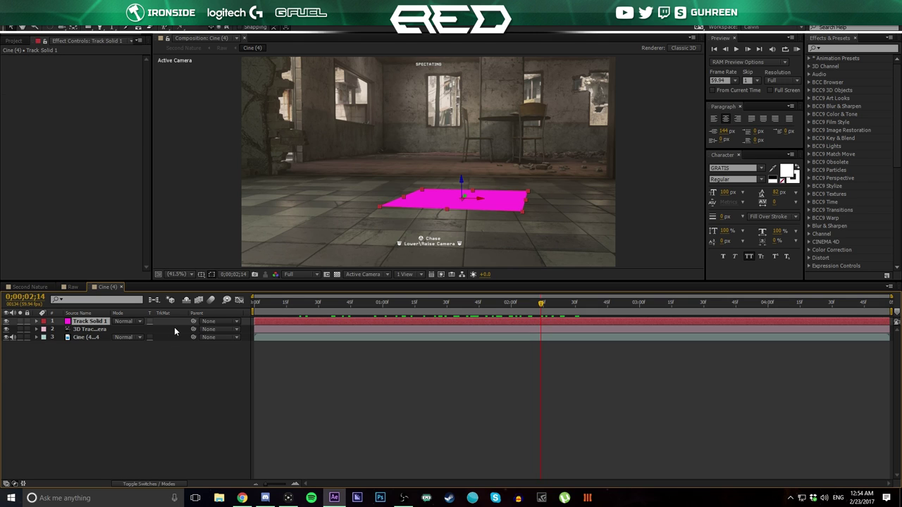
{"action": "key", "text": "r"}
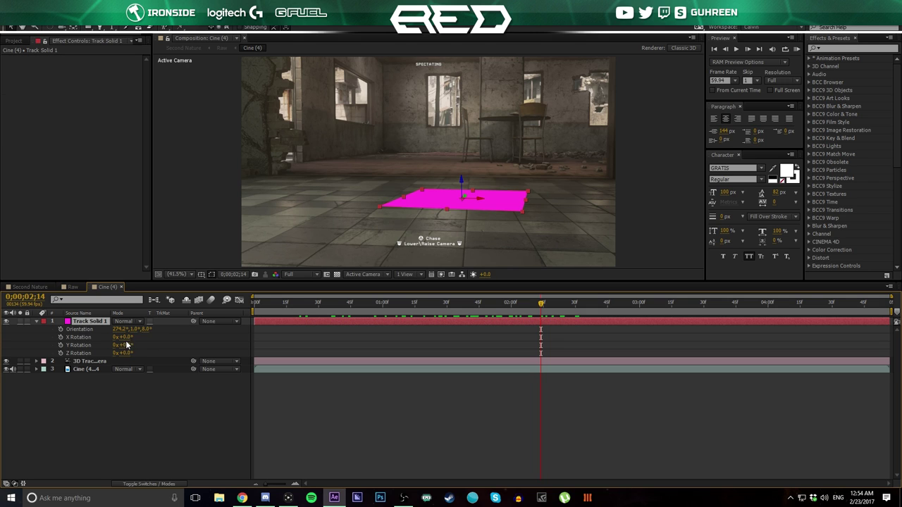
{"action": "mouse_move", "coordinate": [125, 337]}
{"action": "left_mouse_down"}
{"action": "mouse_move", "coordinate": [134, 336]}
{"action": "mouse_move", "coordinate": [122, 353]}
{"action": "left_mouse_up"}
{"action": "left_click", "coordinate": [127, 344]}
{"action": "type", "text": "-1"}
{"action": "key", "text": "Return"}
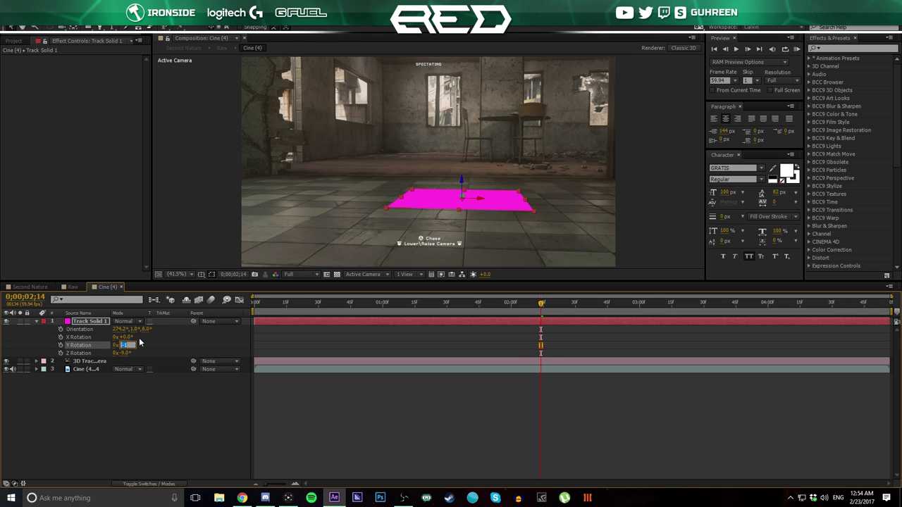
{"action": "left_click", "coordinate": [99, 408]}
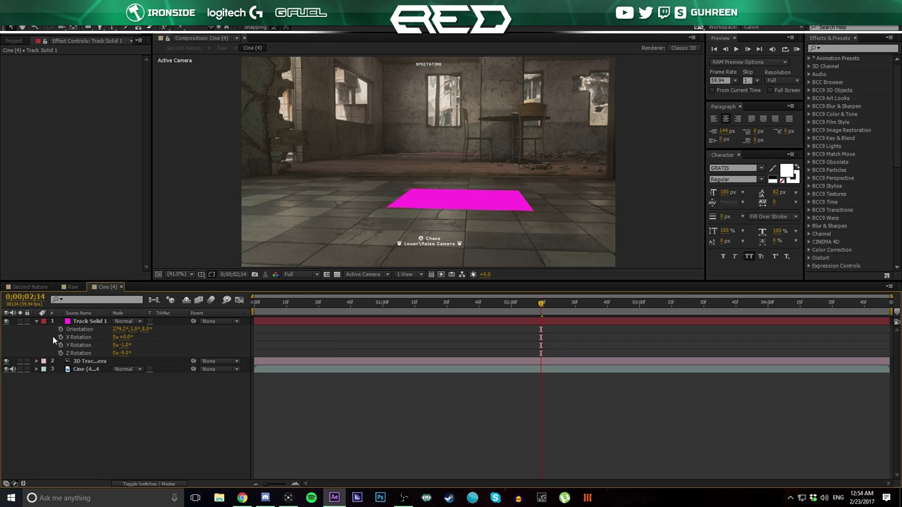
{"action": "left_click", "coordinate": [36, 322]}
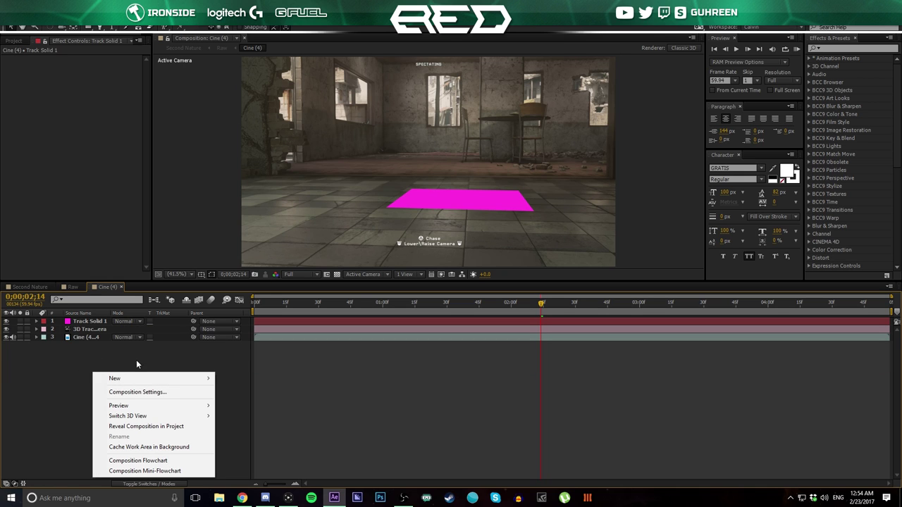
Create a new solid layer named 'element'
{"action": "mouse_move", "coordinate": [116, 383]}
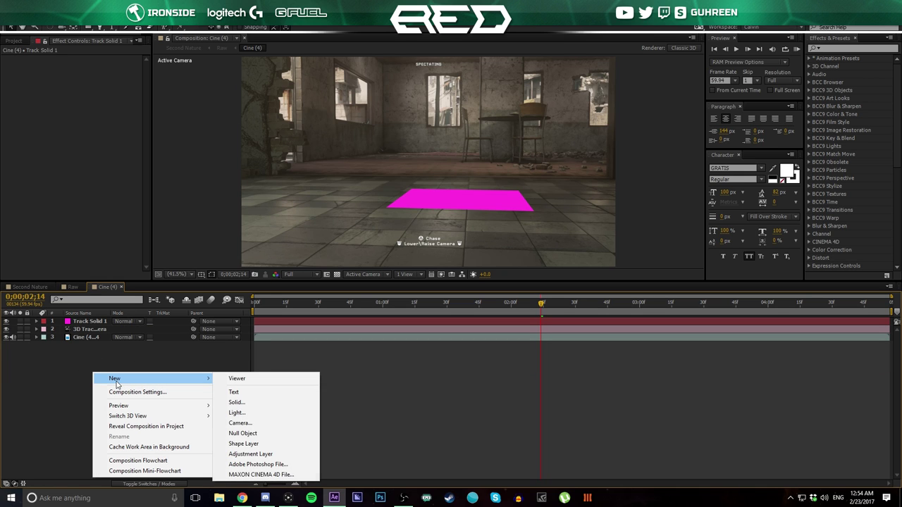
{"action": "left_click", "coordinate": [260, 405]}
{"action": "type", "text": "element"}
{"action": "key", "text": "Return"}
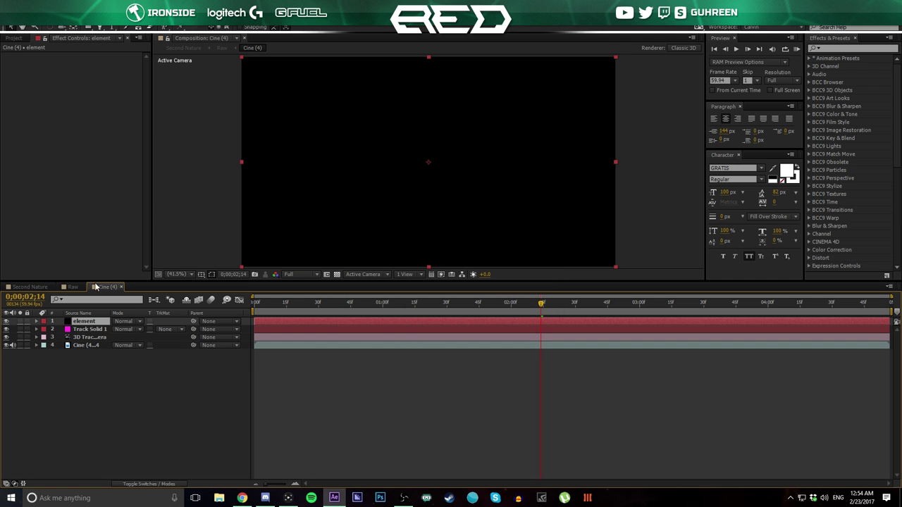
Apply Video Copilot's Element effect to the element layer
{"action": "right_click", "coordinate": [81, 324]}
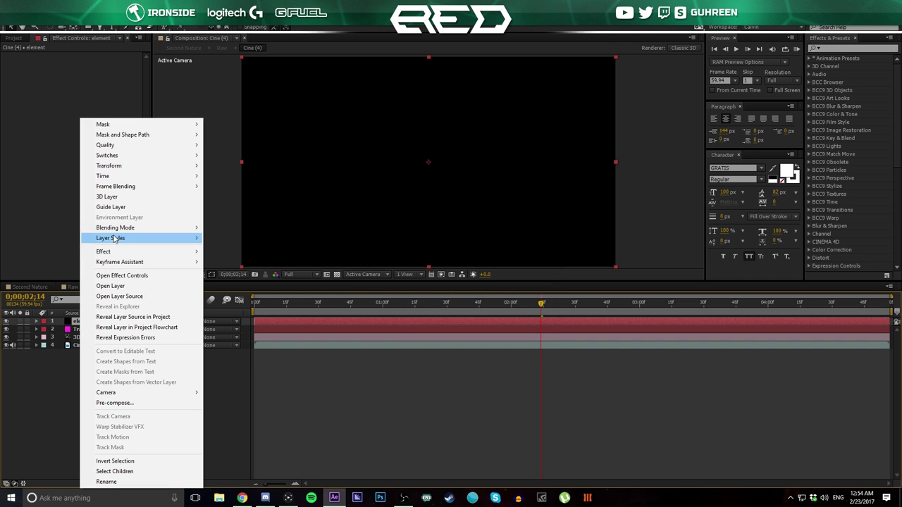
{"action": "mouse_move", "coordinate": [111, 255]}
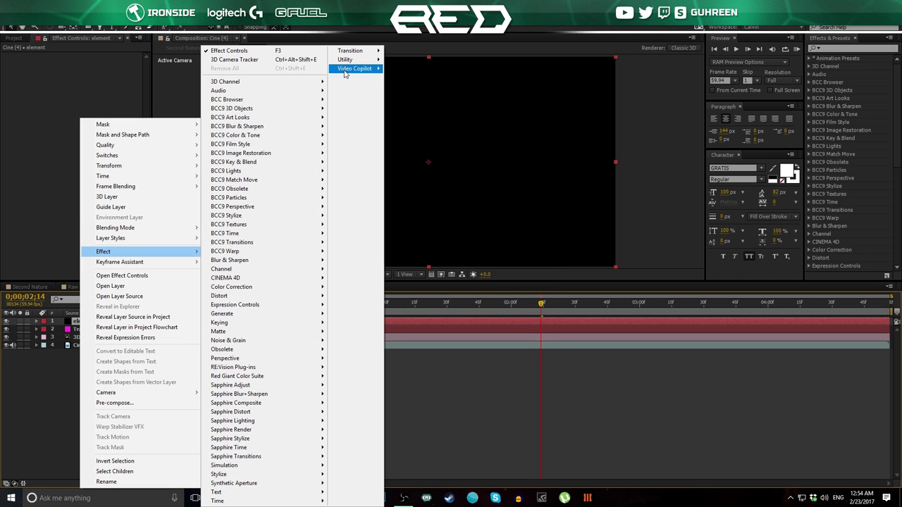
{"action": "mouse_move", "coordinate": [356, 68]}
{"action": "left_click", "coordinate": [407, 69]}
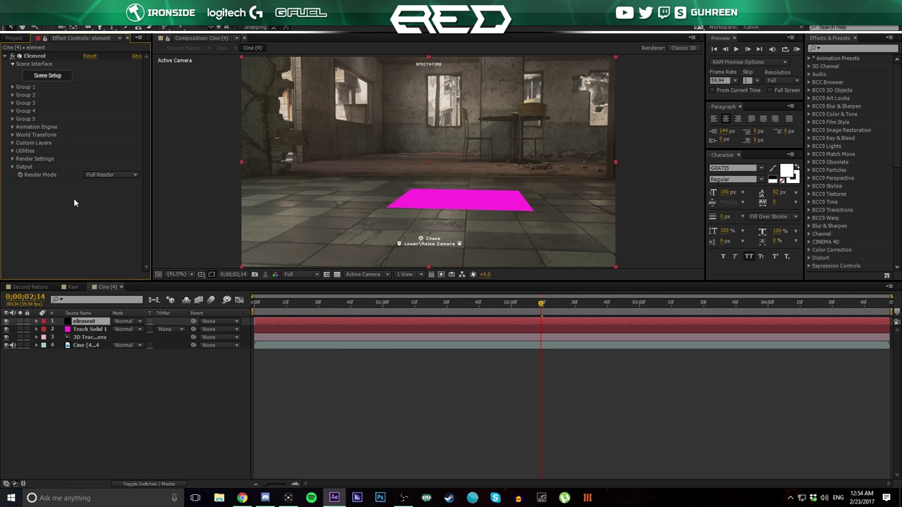
{"action": "left_click", "coordinate": [44, 76]}
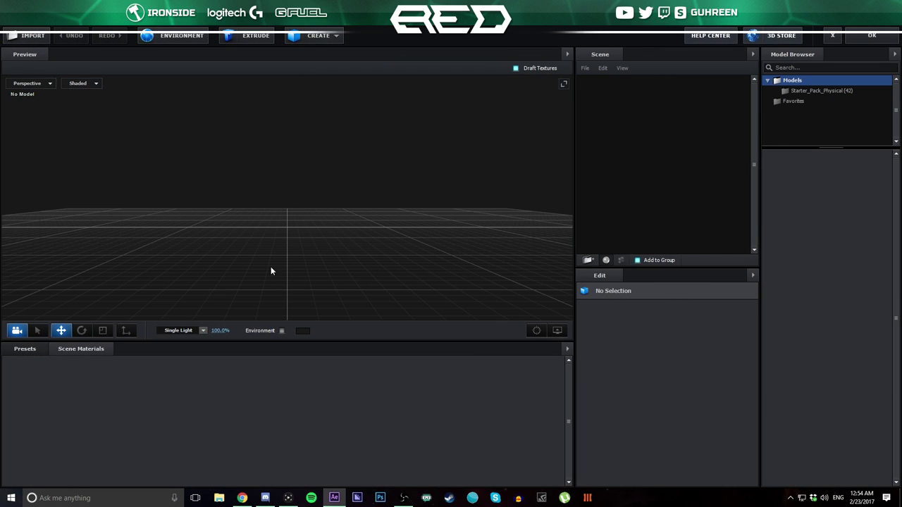
{"action": "left_click_drag", "start_coordinate": [271, 271], "coordinate": [296, 257]}
{"action": "left_click", "coordinate": [893, 35]}
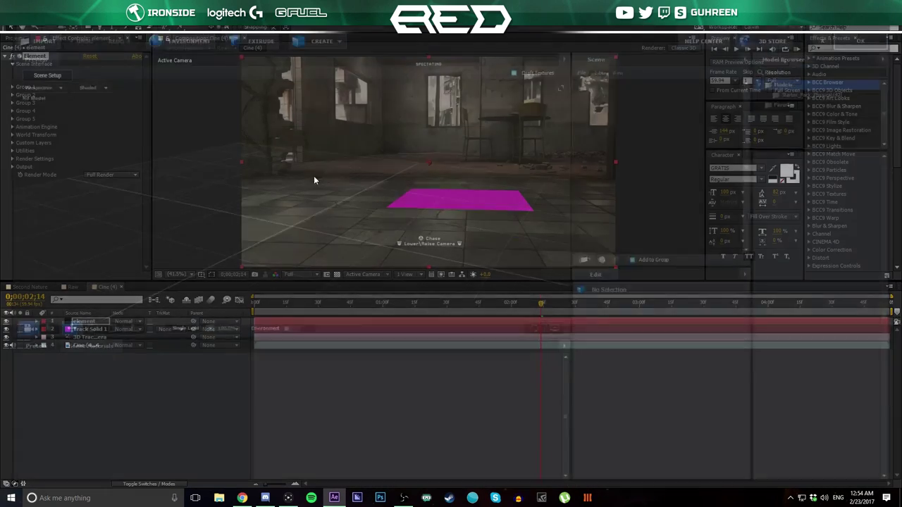
{"action": "right_click", "coordinate": [86, 362]}
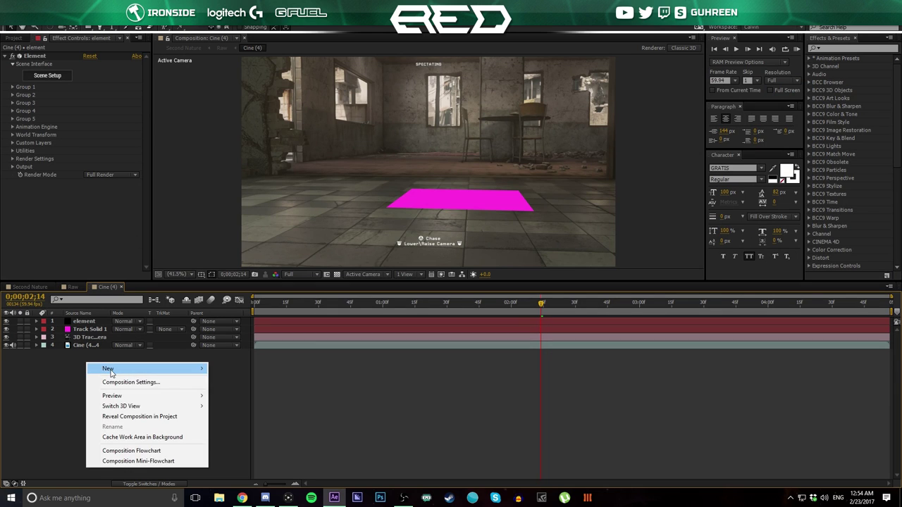
Add a new text layer reading SECOND on the first line and NATURE on the second
{"action": "mouse_move", "coordinate": [109, 371]}
{"action": "left_click", "coordinate": [226, 383]}
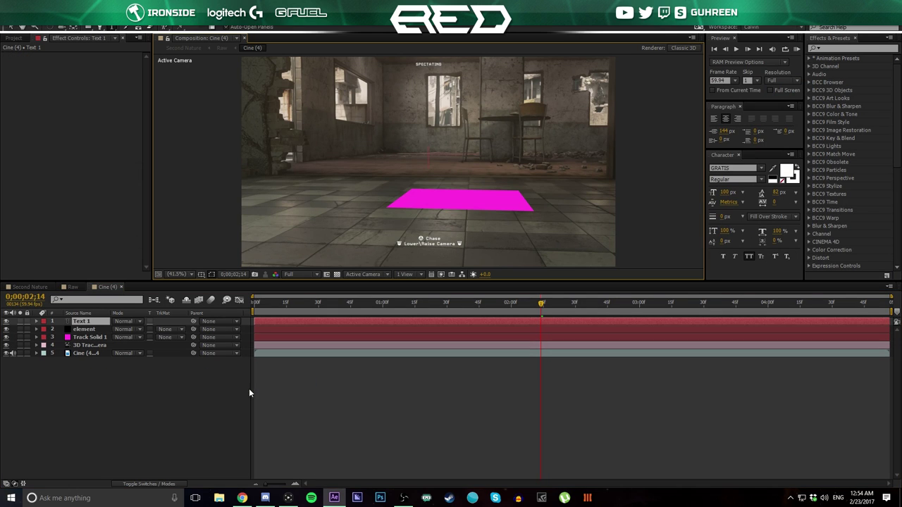
{"action": "left_click", "coordinate": [74, 411]}
{"action": "left_click", "coordinate": [86, 322]}
{"action": "double_click", "coordinate": [94, 321]}
{"action": "type", "text": "SECOND NAT"}
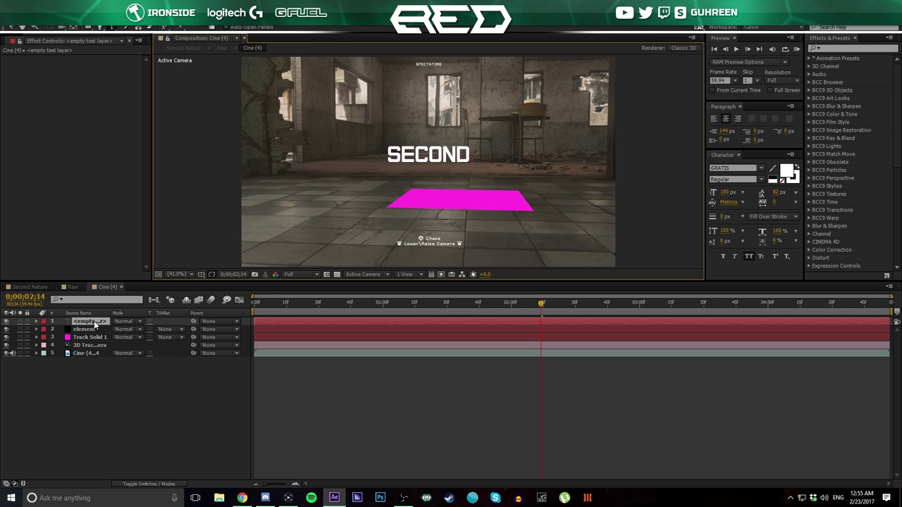
{"action": "key", "text": "BackSpace"}
{"action": "key", "text": "BackSpace"}
{"action": "key", "text": "BackSpace"}
{"action": "key", "text": "BackSpace"}
{"action": "key", "text": "Return"}
{"action": "type", "text": "NATURE"}
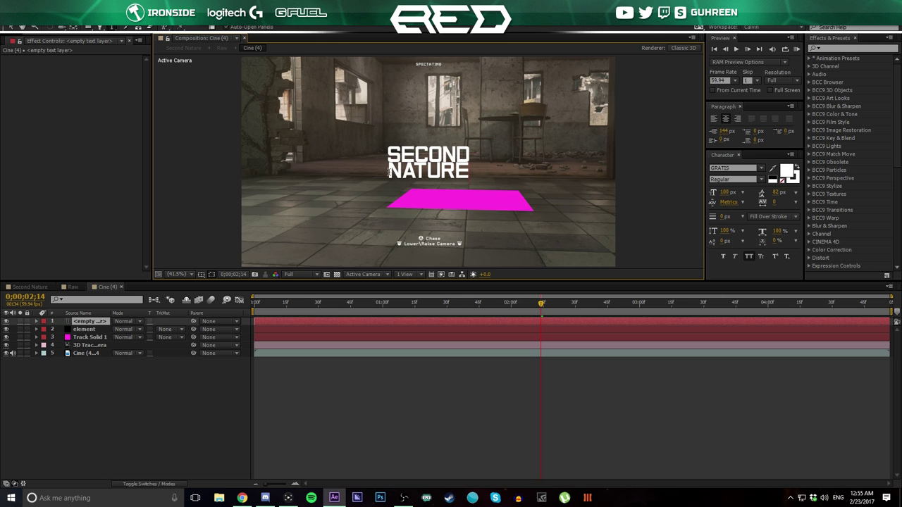
Enlarge the word NATURE to 129 px
{"action": "left_click_drag", "start_coordinate": [388, 171], "coordinate": [469, 175]}
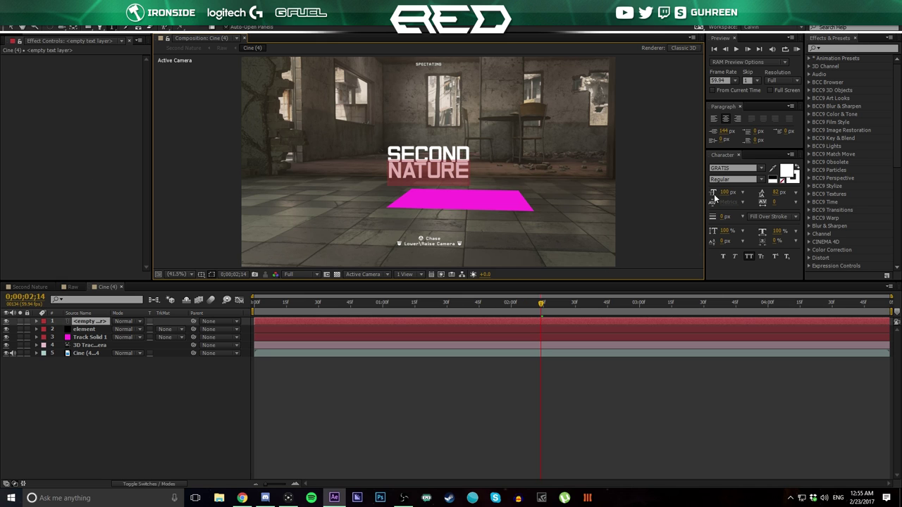
{"action": "left_click_drag", "start_coordinate": [389, 153], "coordinate": [470, 155]}
{"action": "left_click_drag", "start_coordinate": [387, 174], "coordinate": [471, 175]}
{"action": "left_click_drag", "start_coordinate": [724, 193], "coordinate": [805, 192]}
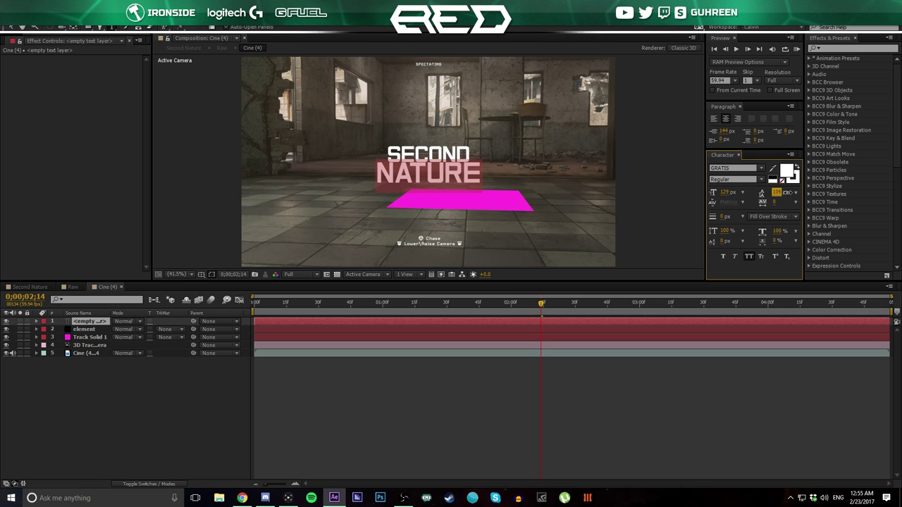
{"action": "left_click", "coordinate": [185, 395]}
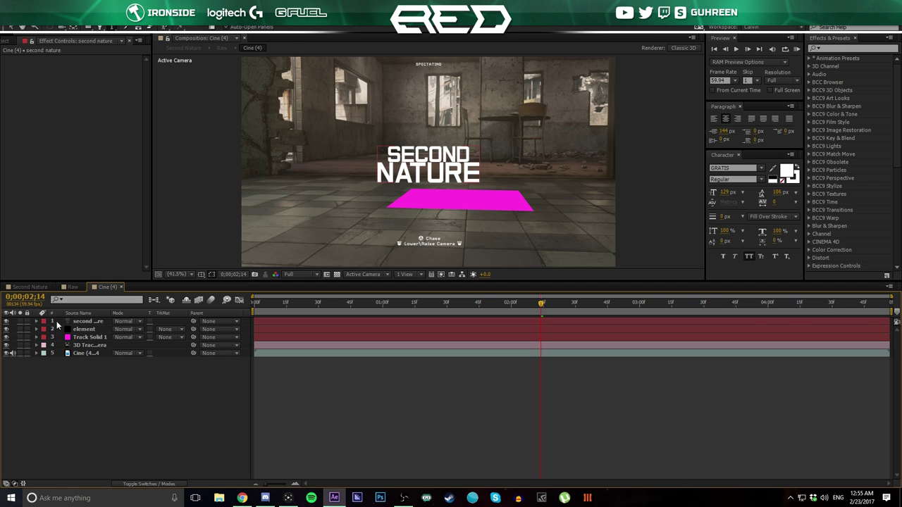
Move the second nature text layer to the bottom of the stack and select the element layer
{"action": "left_click_drag", "start_coordinate": [85, 322], "coordinate": [83, 359]}
{"action": "left_click", "coordinate": [98, 381]}
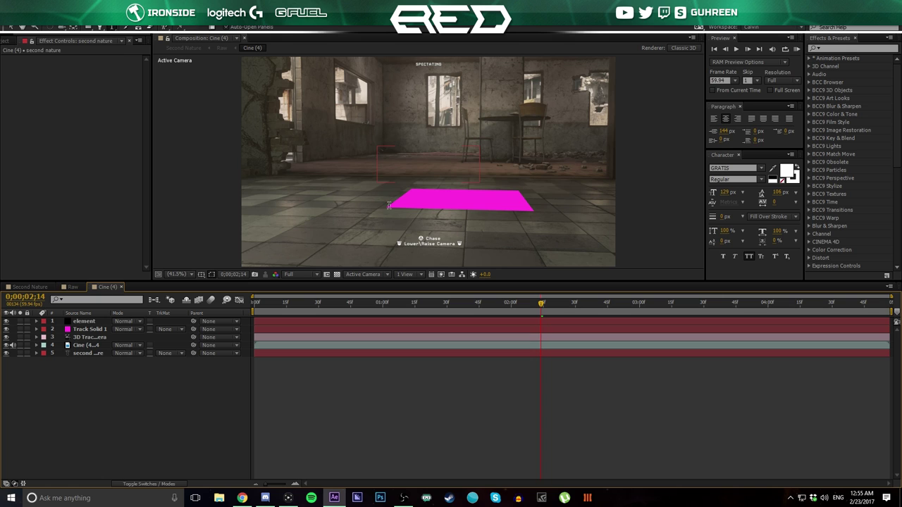
{"action": "left_click", "coordinate": [84, 323]}
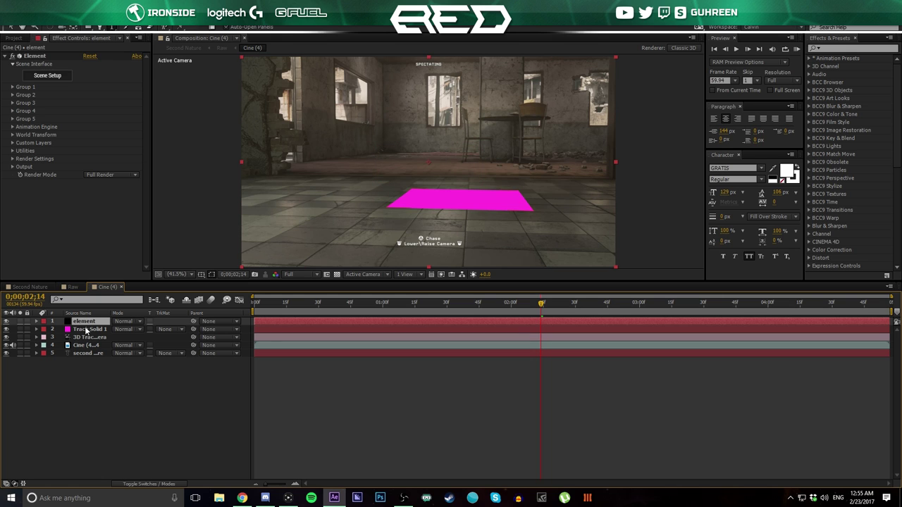
Set the Element effect's Custom Text and Masks Path Layer 1 to second nature
{"action": "left_click", "coordinate": [12, 143]}
{"action": "left_click", "coordinate": [21, 151]}
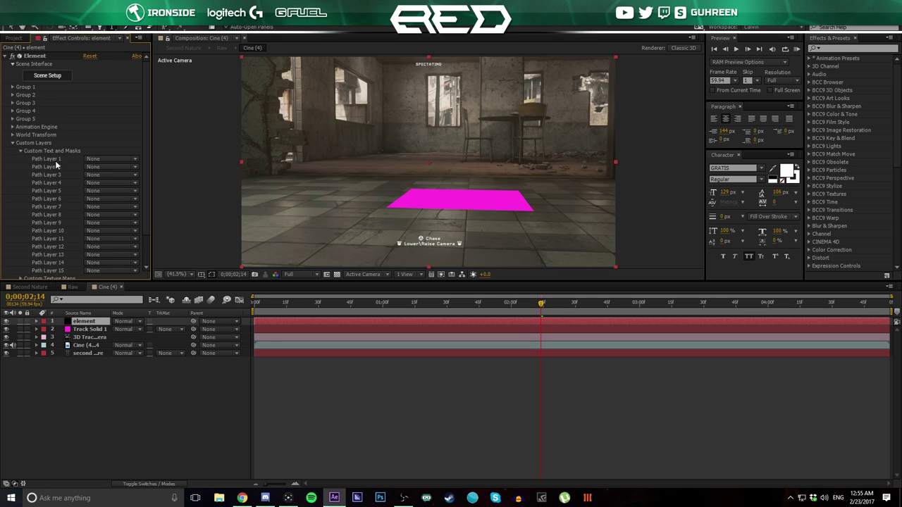
{"action": "left_click", "coordinate": [92, 159]}
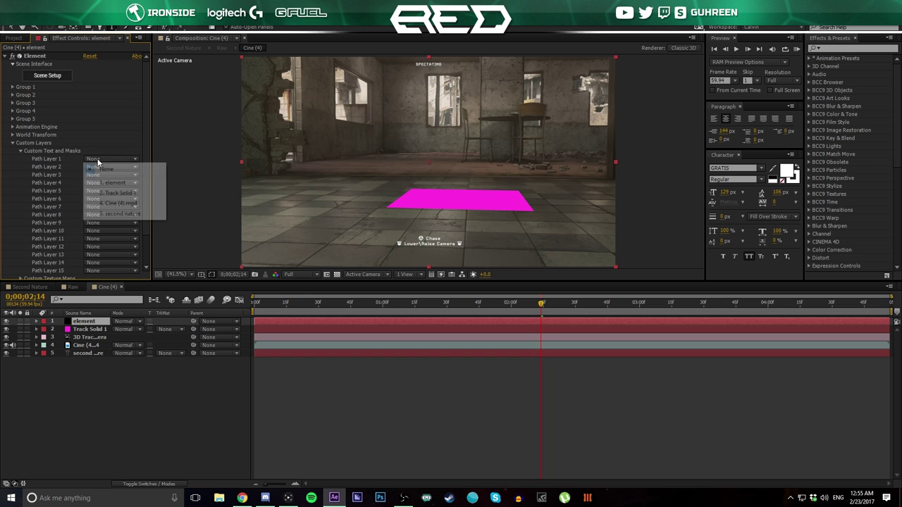
{"action": "left_click", "coordinate": [109, 215]}
{"action": "left_click", "coordinate": [20, 151]}
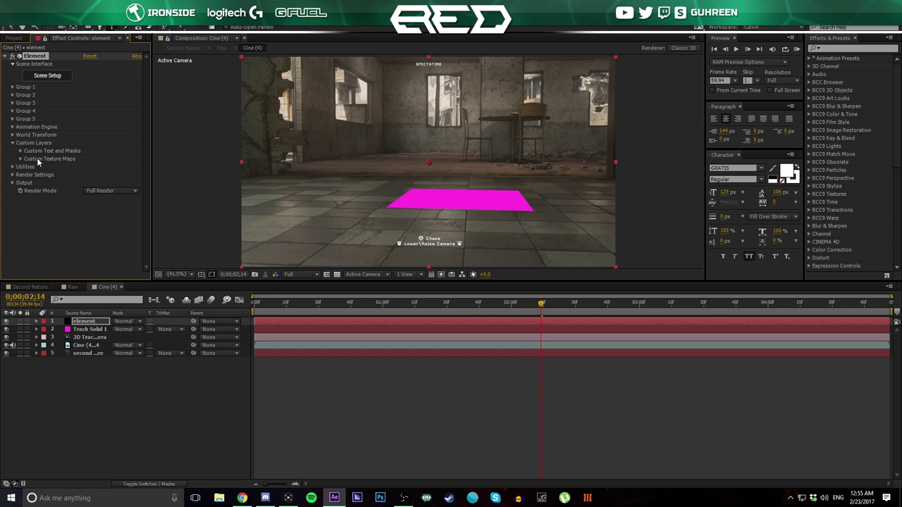
{"action": "left_click", "coordinate": [22, 159]}
{"action": "left_click", "coordinate": [103, 167]}
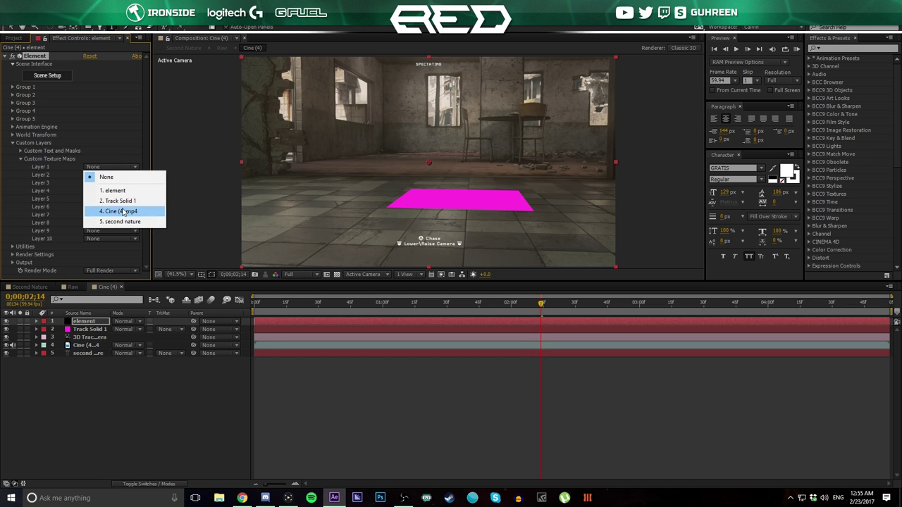